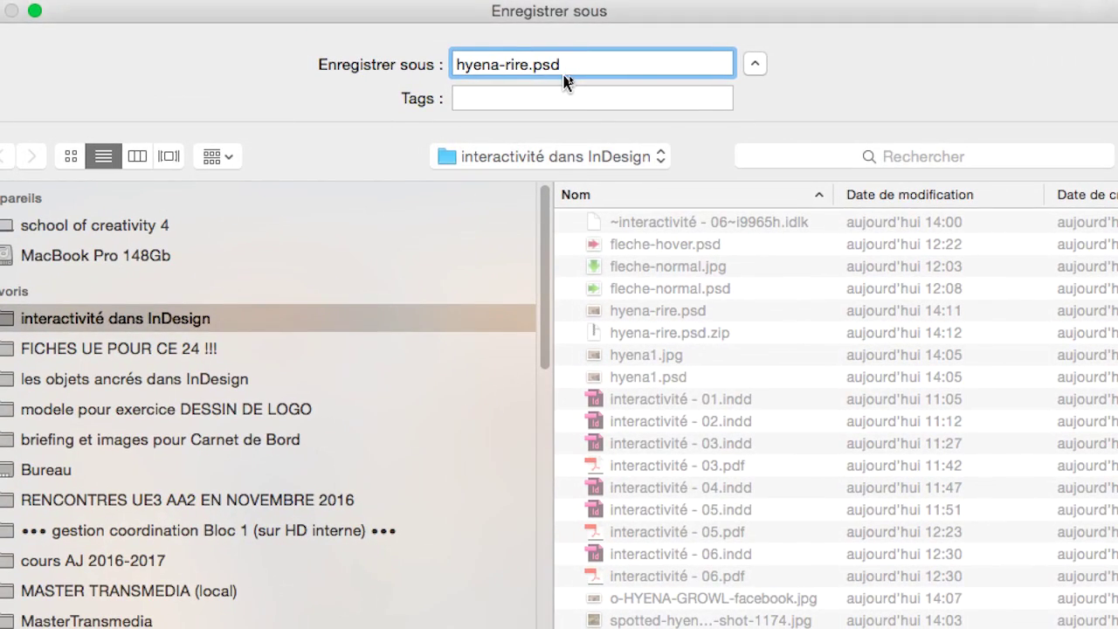
Save the open-mouth hyena image as hyena-rire-ouvert.psd in Photoshop format.
type("-ouvert")
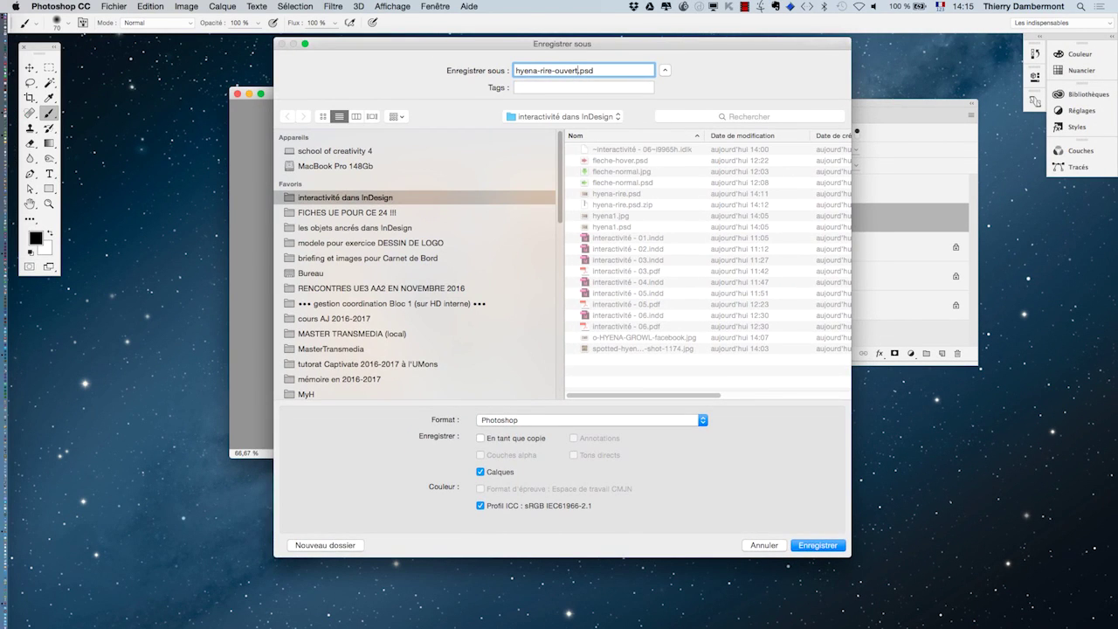
key("Return")
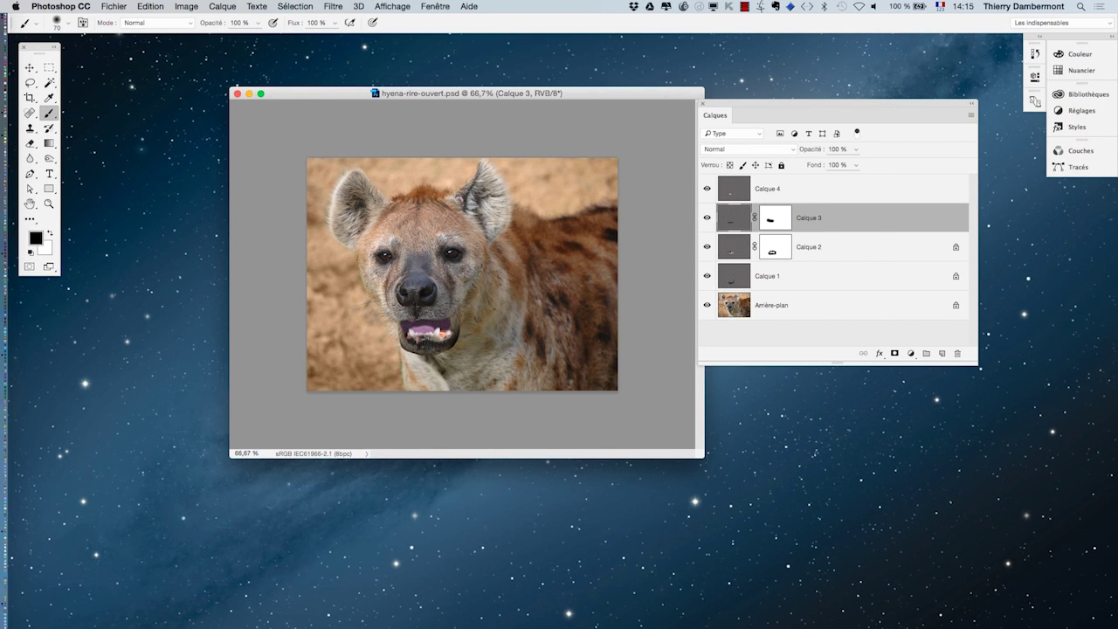
Hide layers Calque 1 to Calque 4 and save the closed-mouth version as hyena-rire-ferme.psd.
left_click_drag(707, 189, 707, 276)
left_click(114, 6)
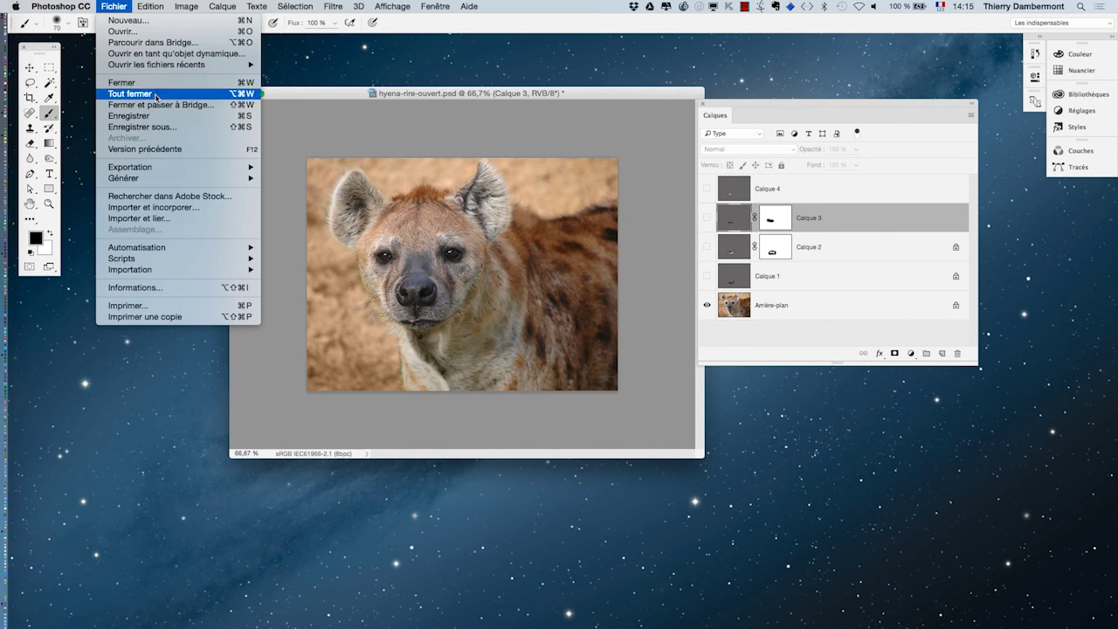
left_click(139, 133)
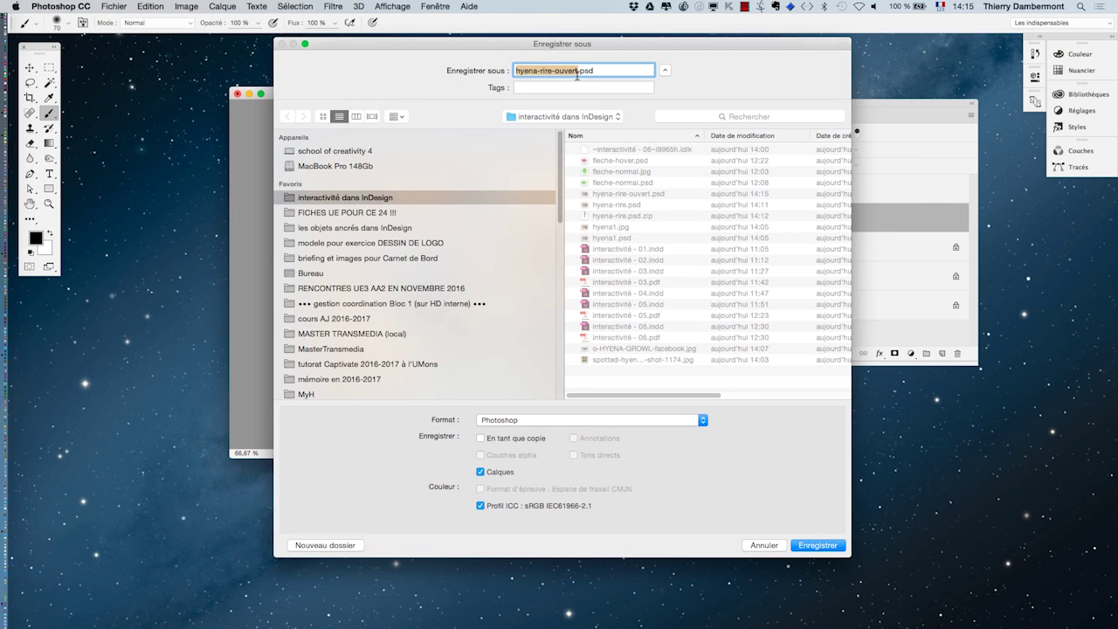
left_click(577, 72)
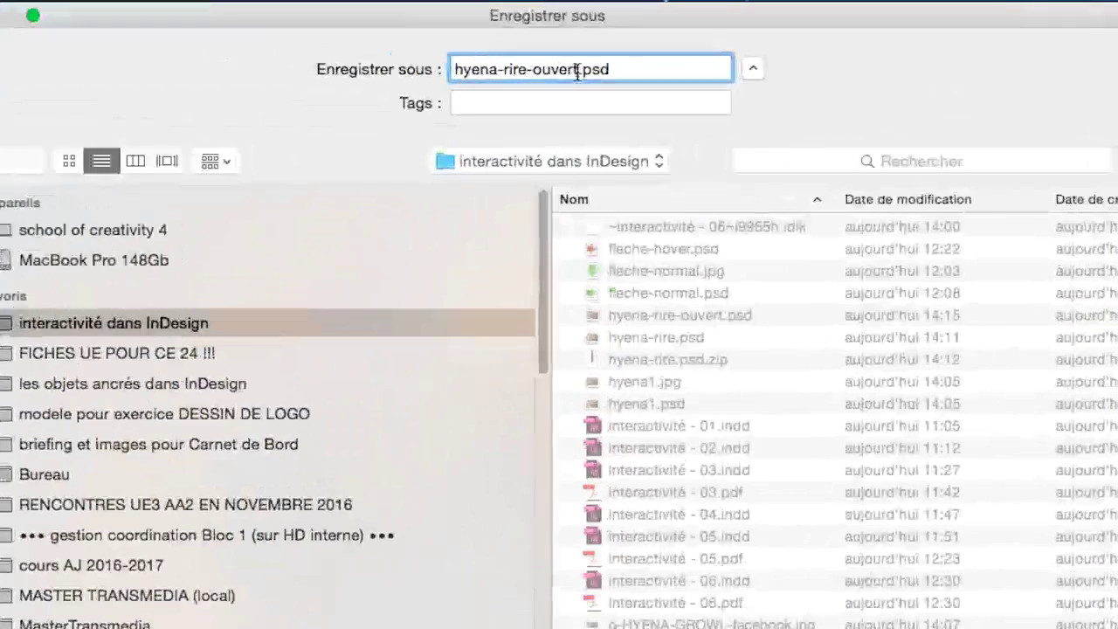
key("BackSpace")
key("BackSpace")
key("BackSpace")
key("BackSpace")
key("BackSpace")
key("BackSpace")
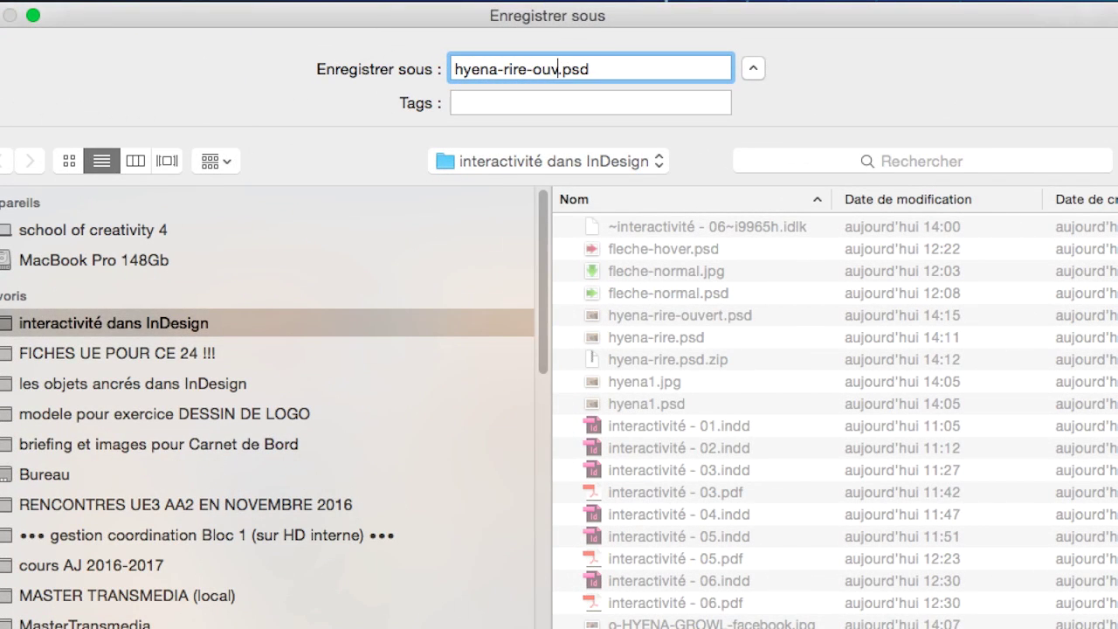
type("ferme")
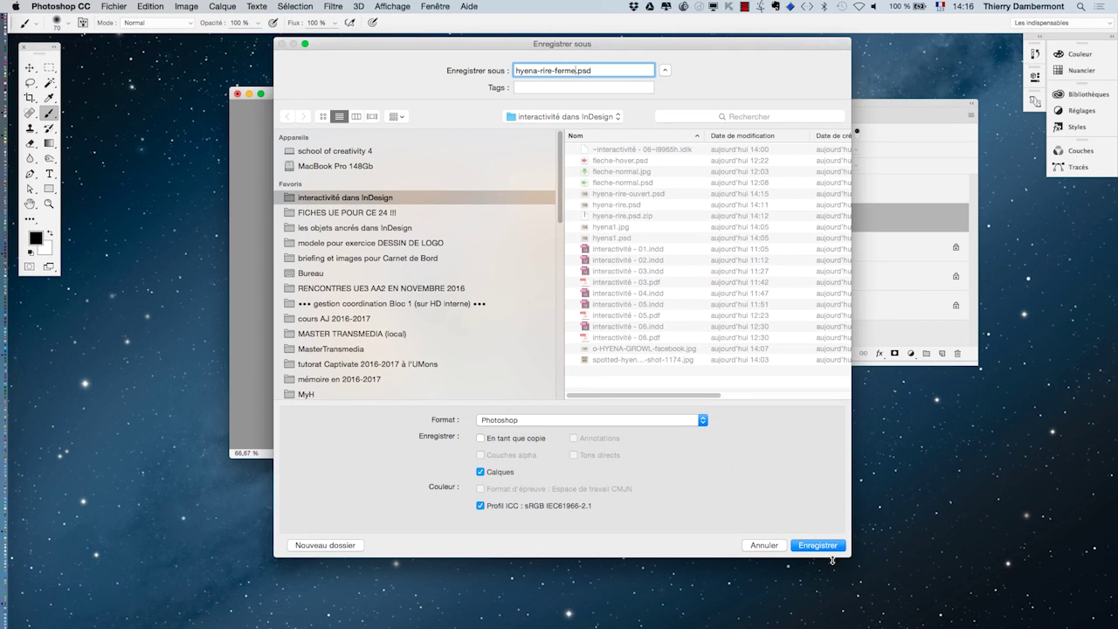
left_click(831, 551)
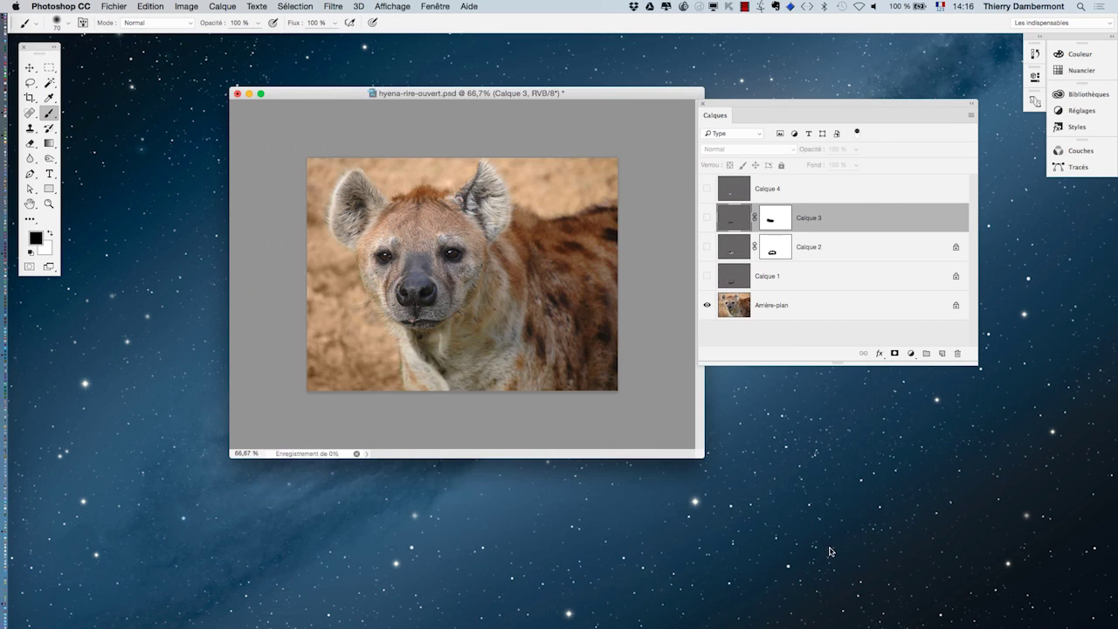
Minimize the hyena document and switch to InDesign.
left_click(250, 96)
key("super+Tab")
key("super+Tab")
key("super+Tab")
key("super+Tab")
key("super+Tab")
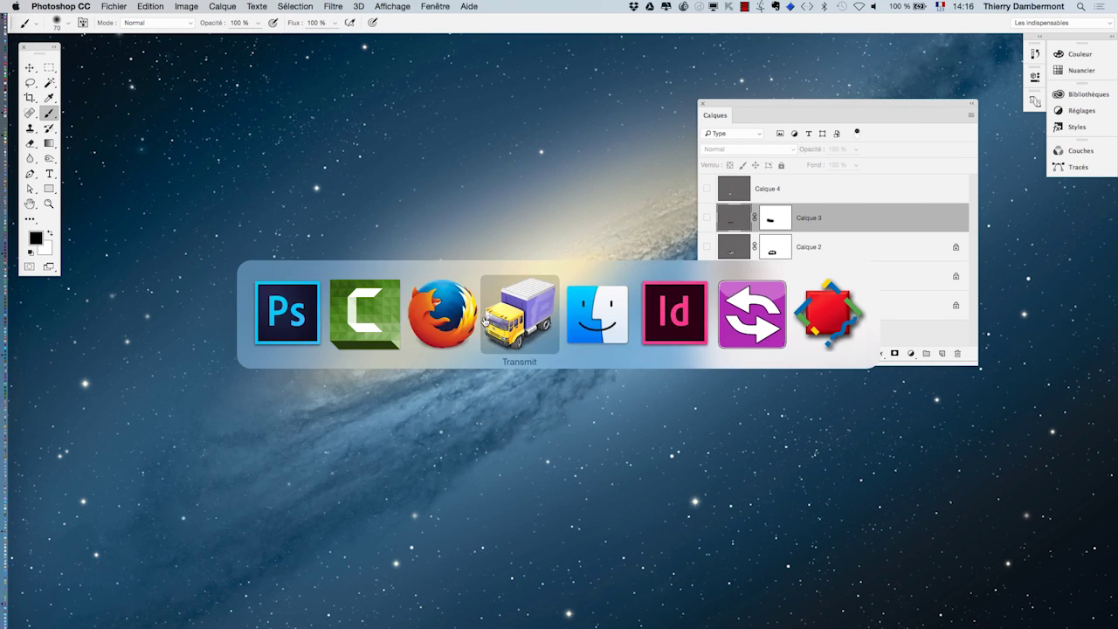
left_click(664, 327)
Go to page 1 of the interactivité - 06.indd document.
left_click(359, 7)
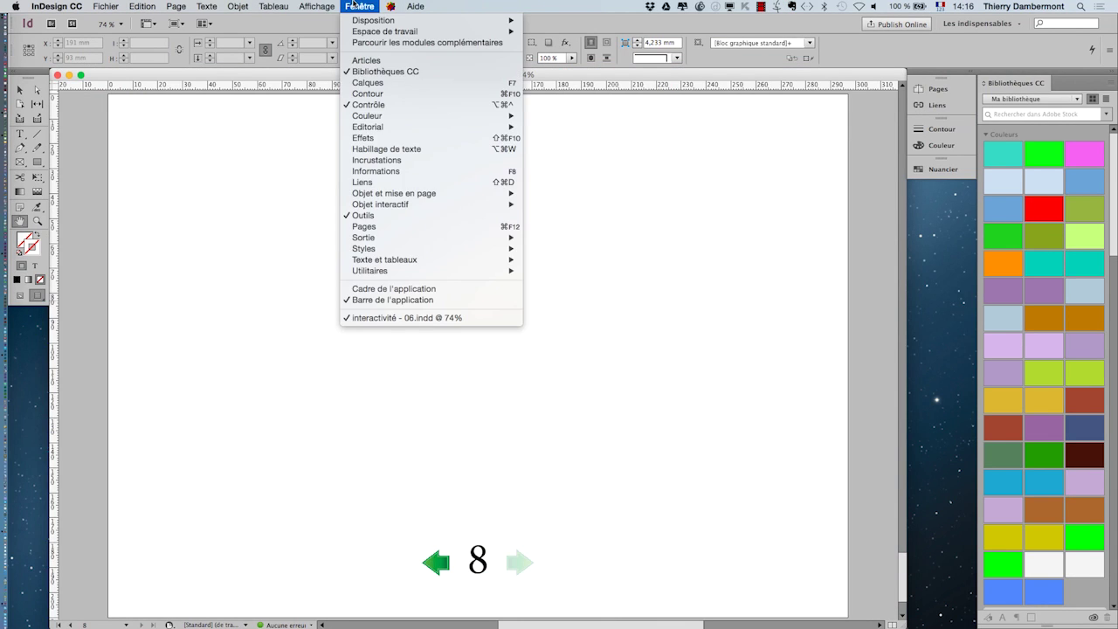
left_click(360, 6)
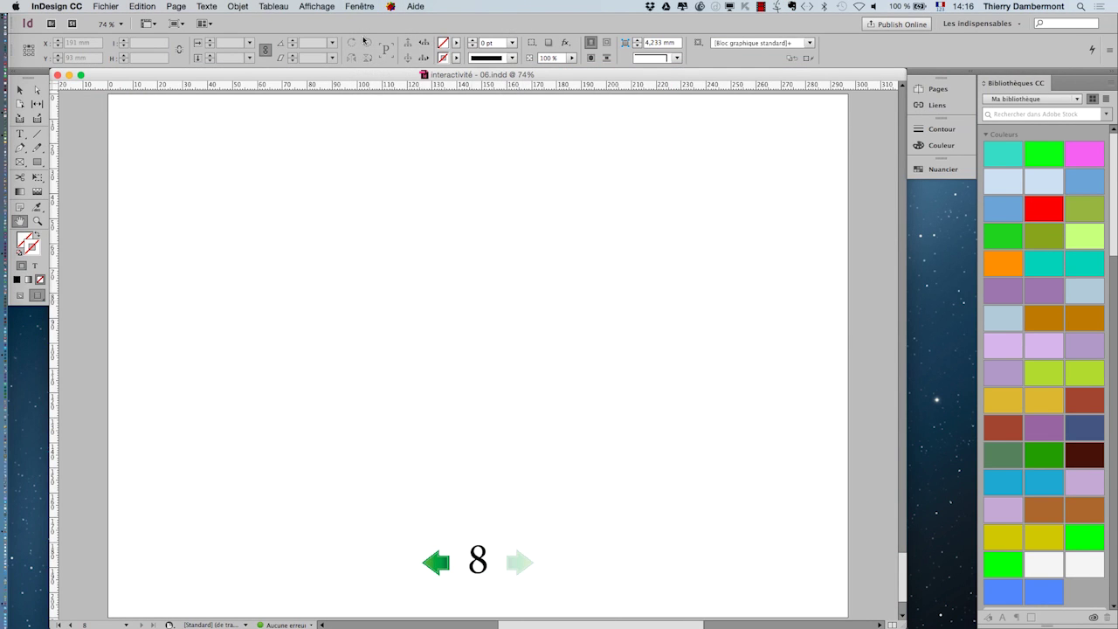
left_click(19, 223)
left_click(55, 625)
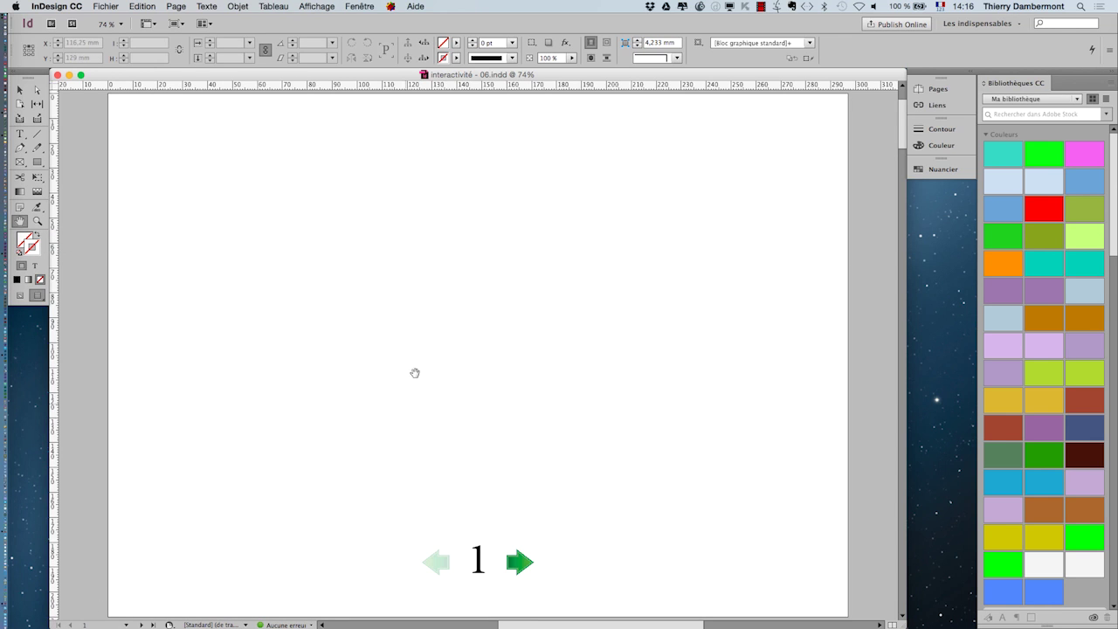
Display the document's layers and rename the "interactivité" layer as "navigation".
left_click(112, 5)
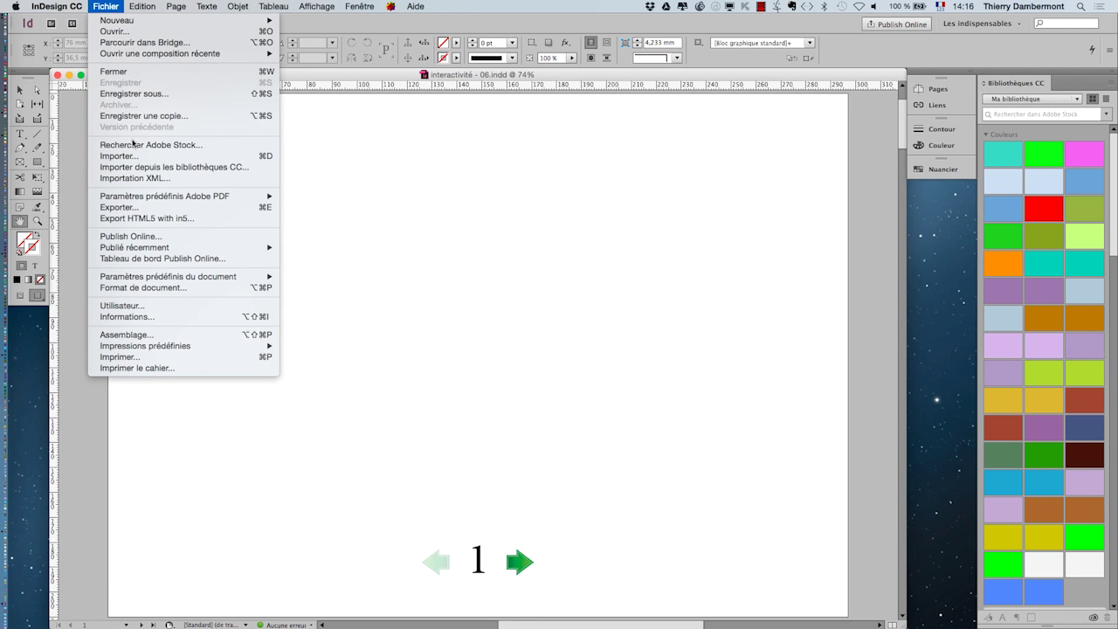
mouse_move(359, 6)
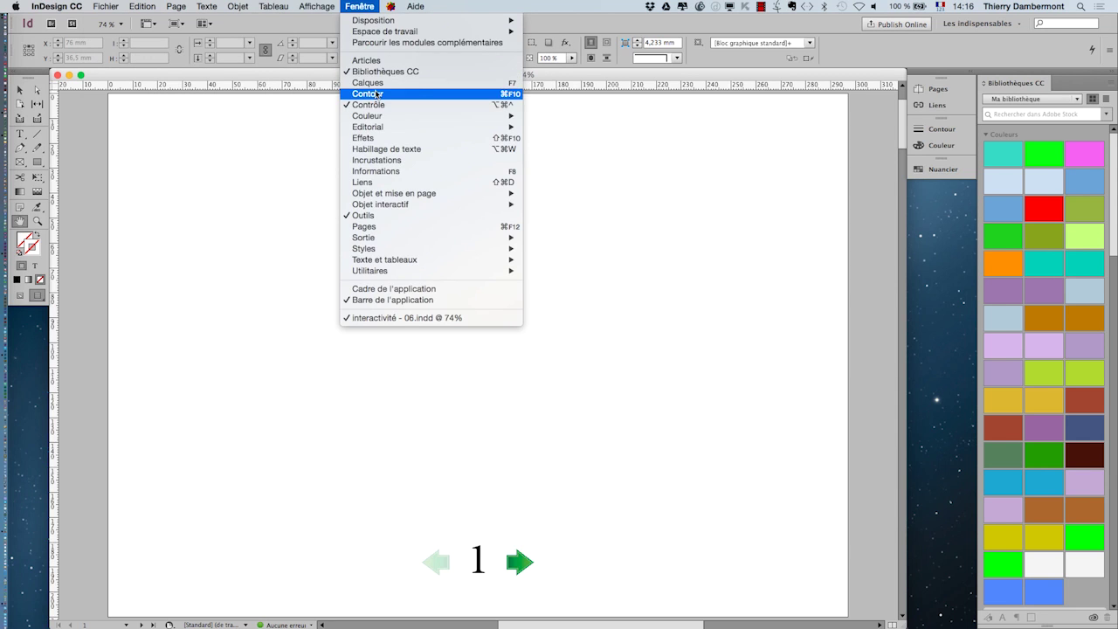
left_click(368, 83)
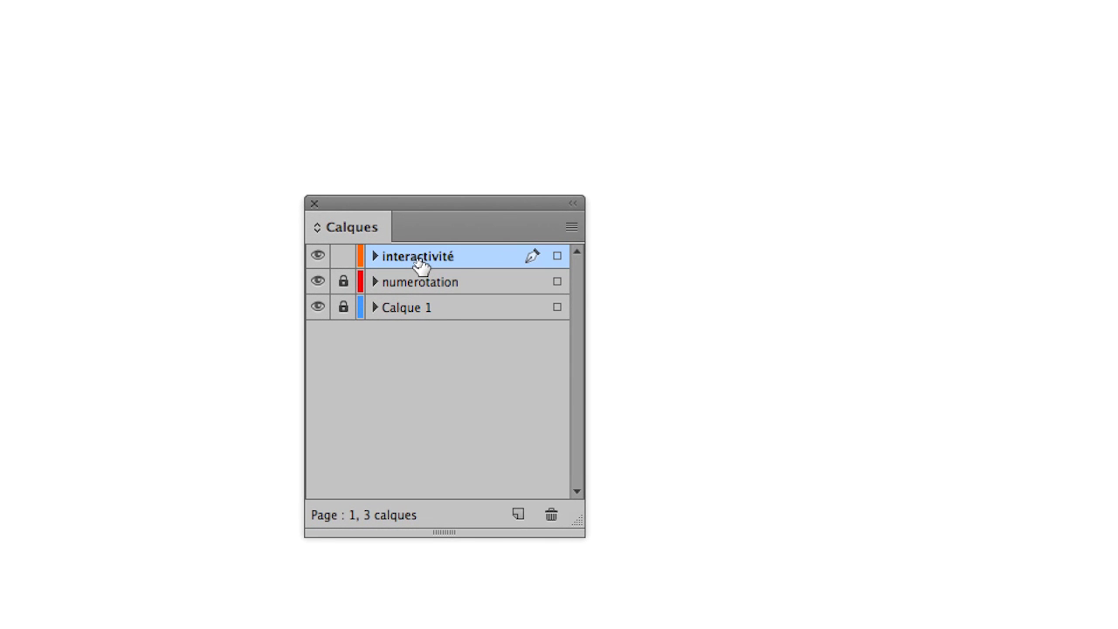
double_click(419, 264)
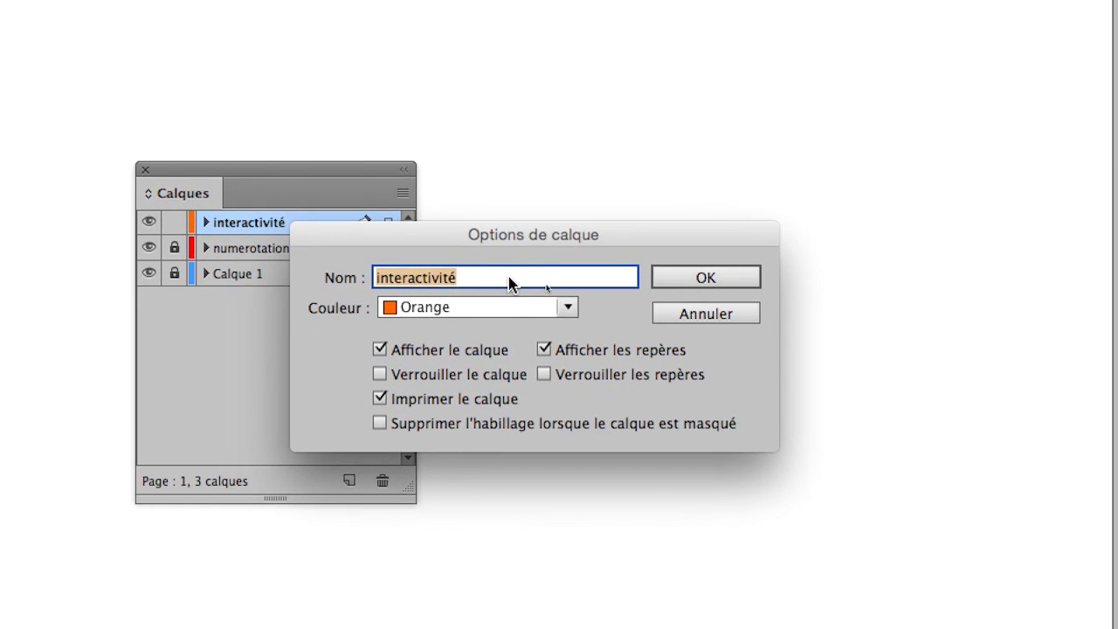
type("navigation")
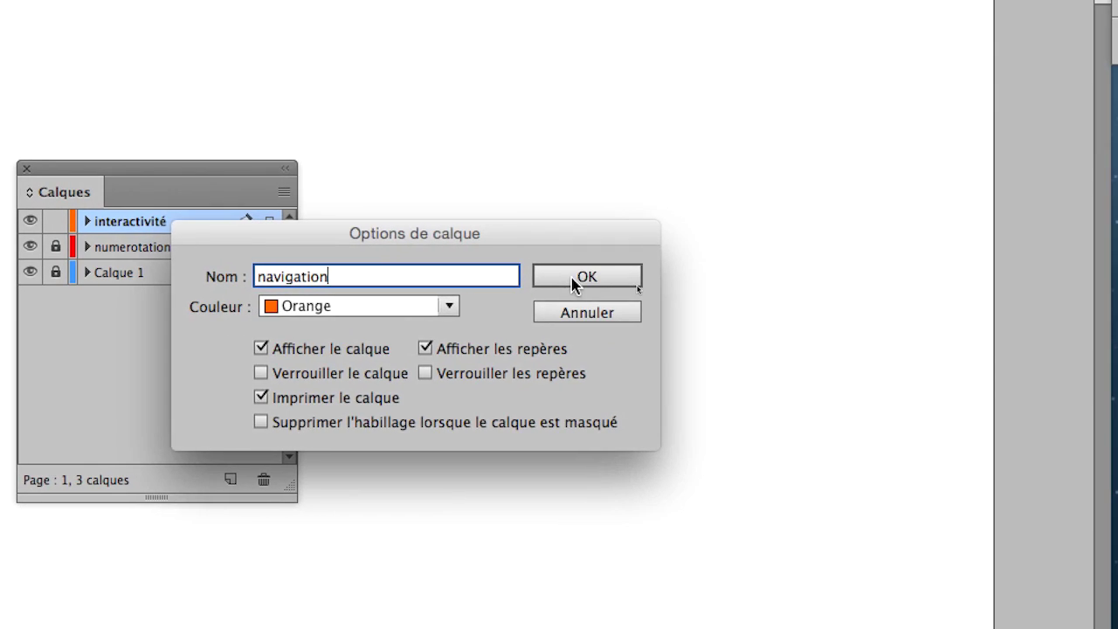
left_click(695, 277)
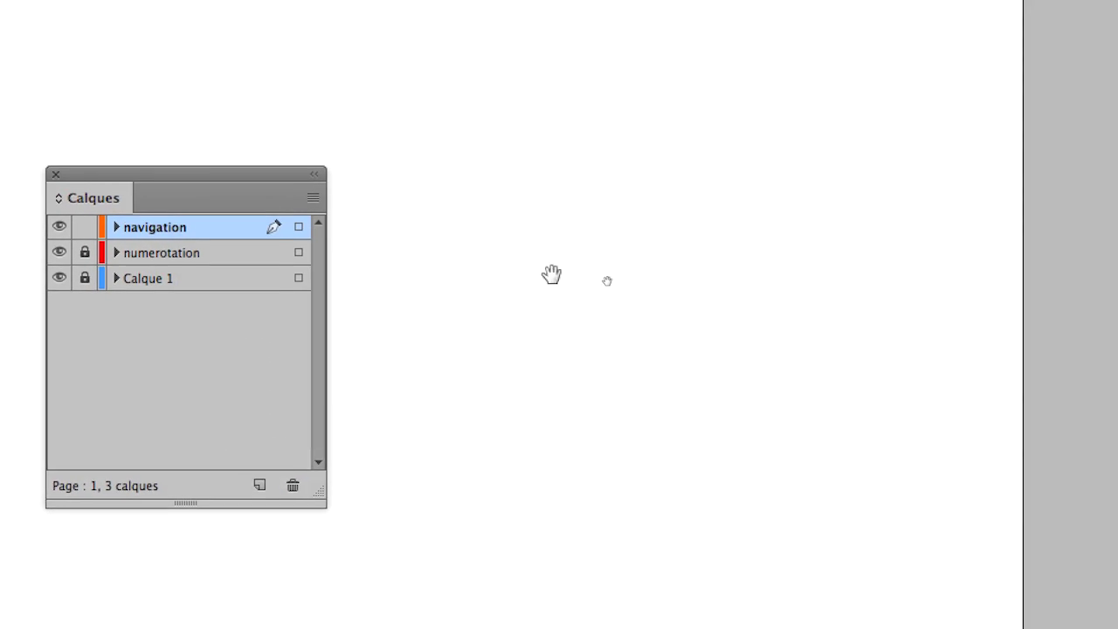
Create a new layer above "navigation" and name it "elements interactifs".
left_click(458, 351)
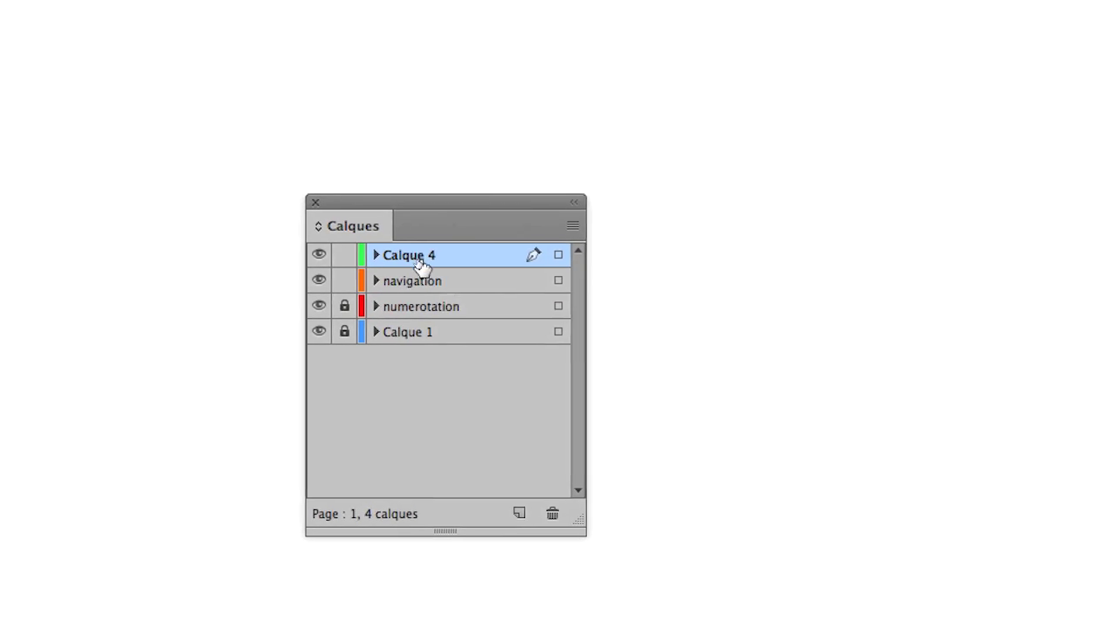
double_click(420, 265)
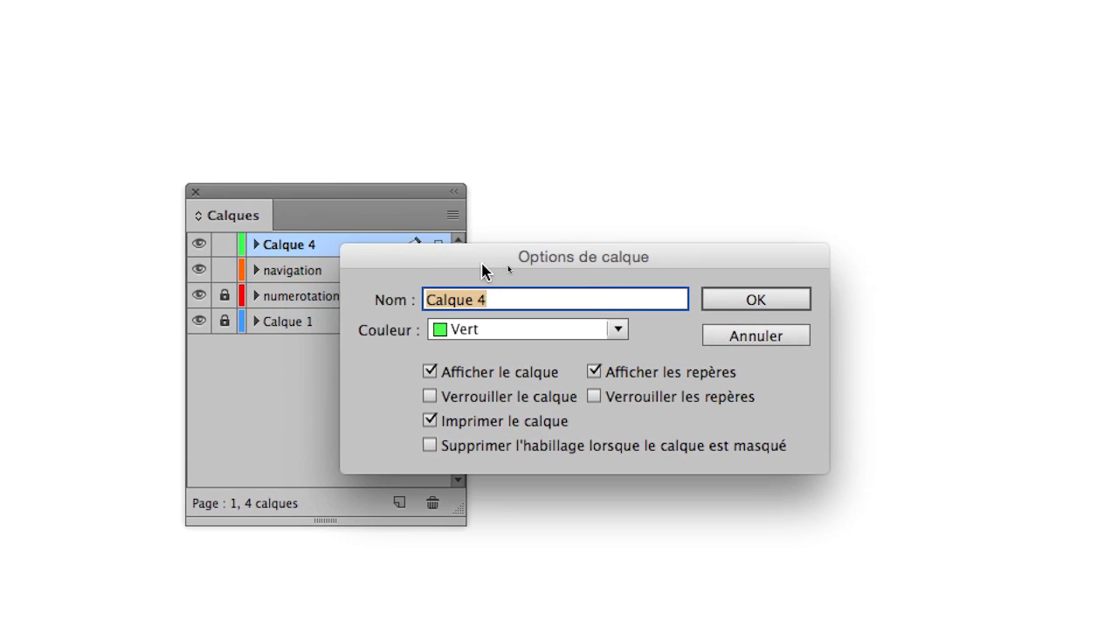
left_click_drag(540, 265, 652, 268)
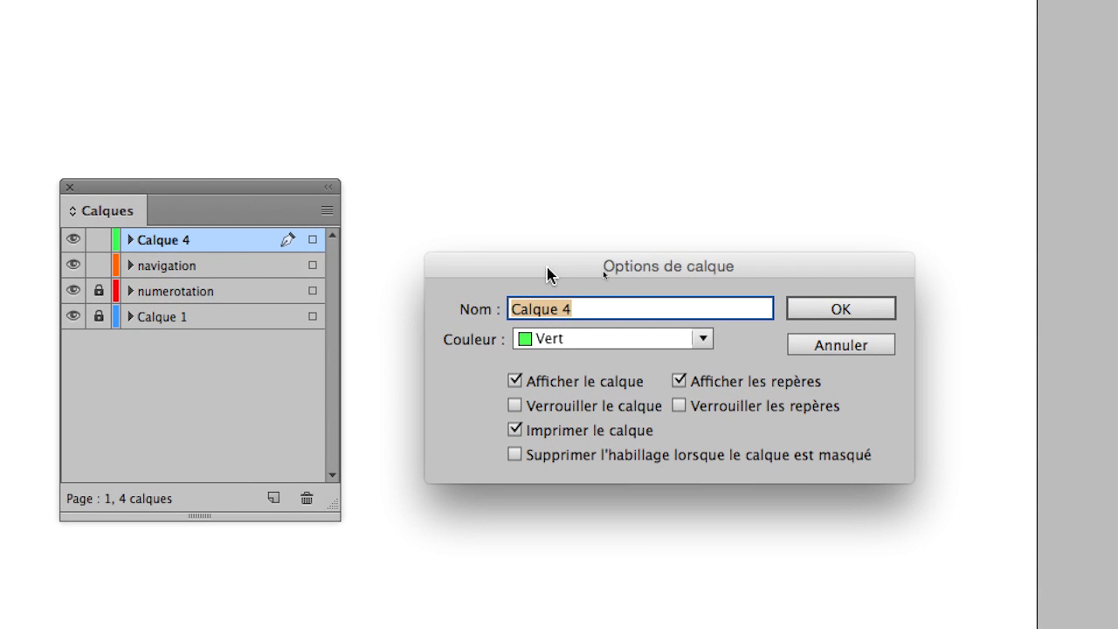
type("e")
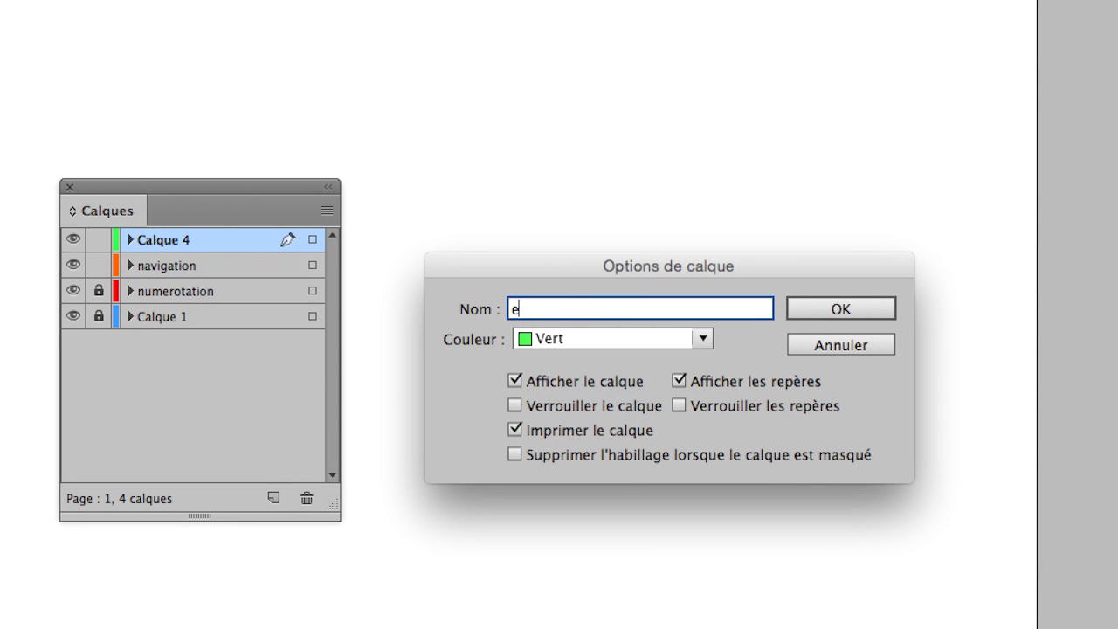
type("lements intercatives")
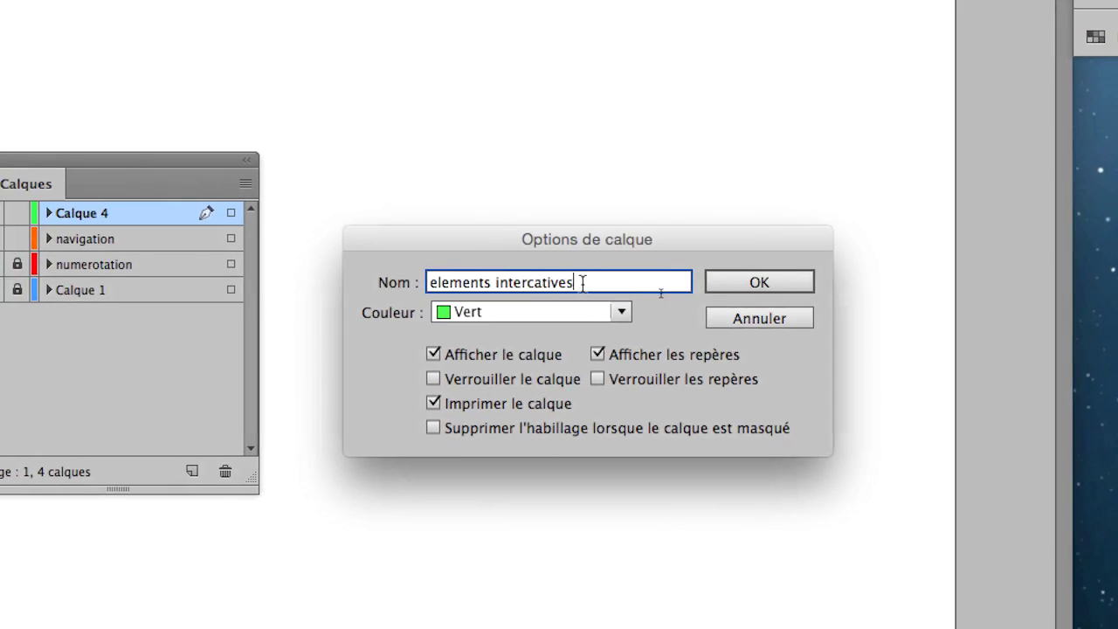
left_click_drag(656, 311, 644, 311)
left_click_drag(577, 287, 548, 287)
type("actifs")
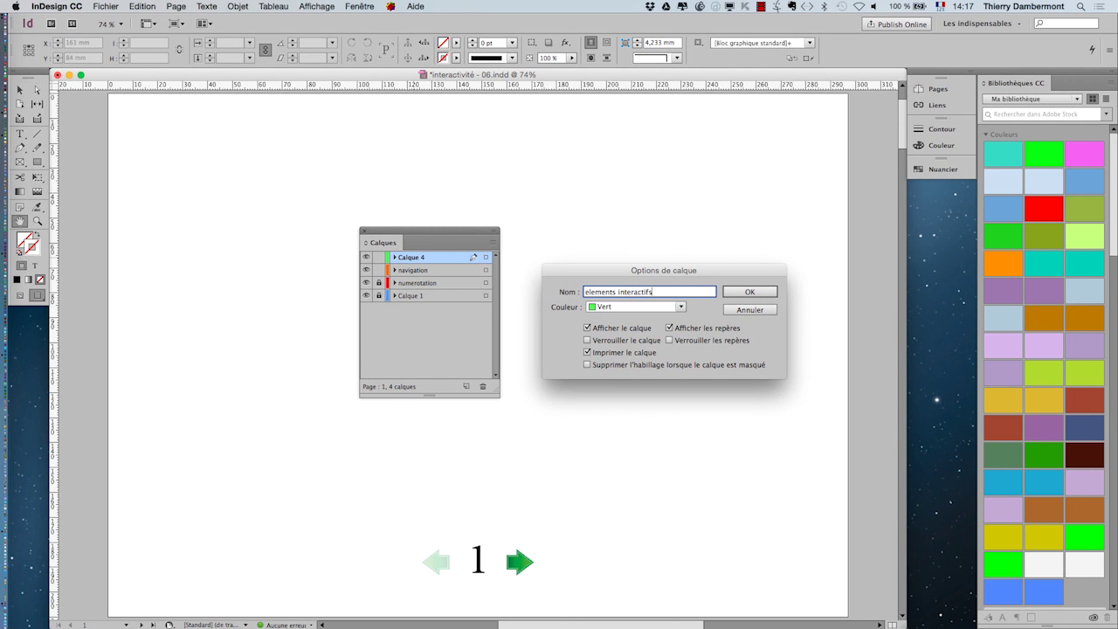
key("Return")
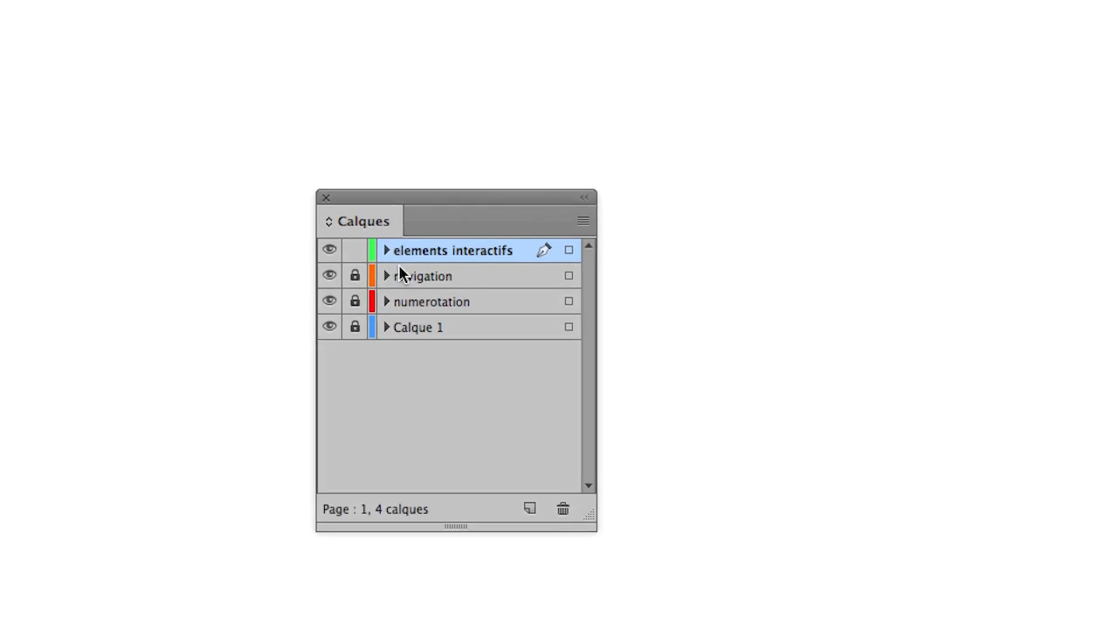
Set the "elements interactifs" layer's colour to Violet and make it the active layer.
double_click(433, 251)
left_click(838, 308)
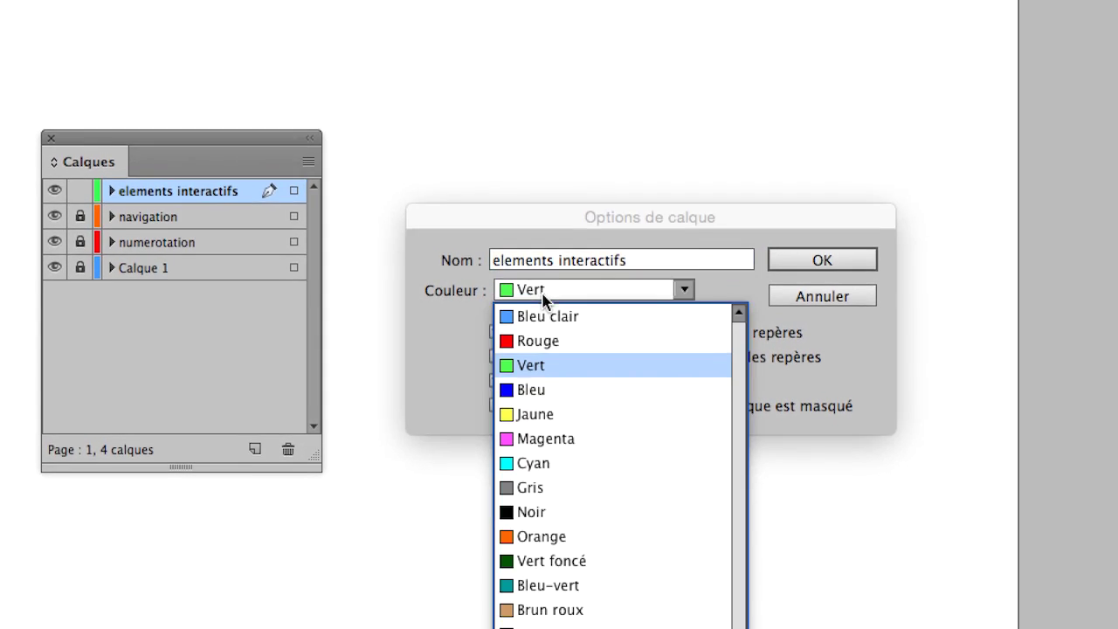
left_click(556, 429)
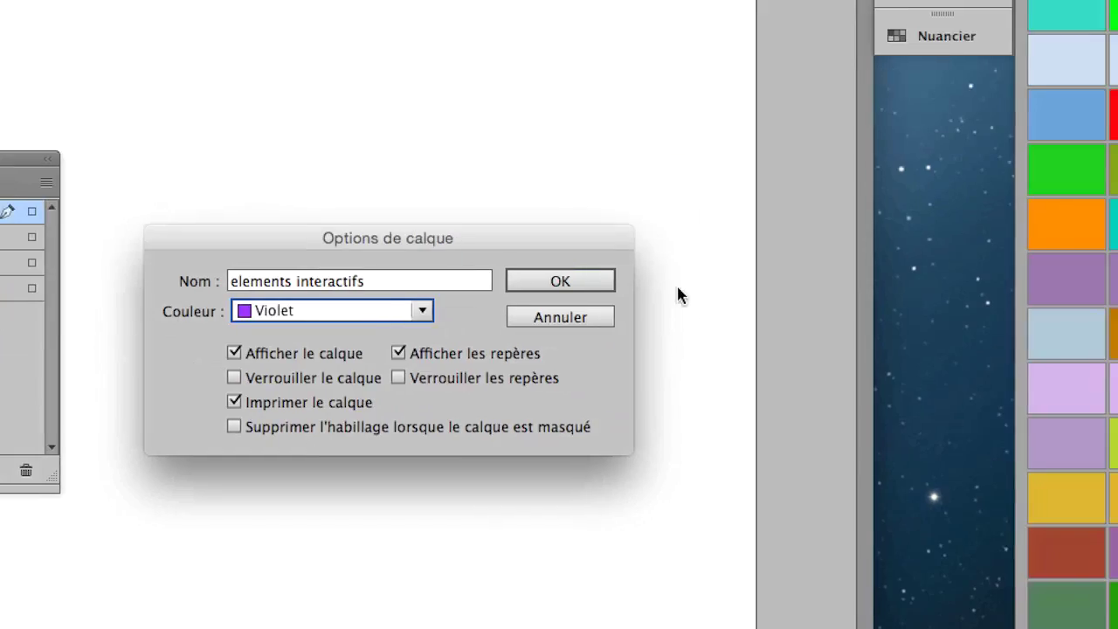
left_click(568, 284)
left_click(395, 272)
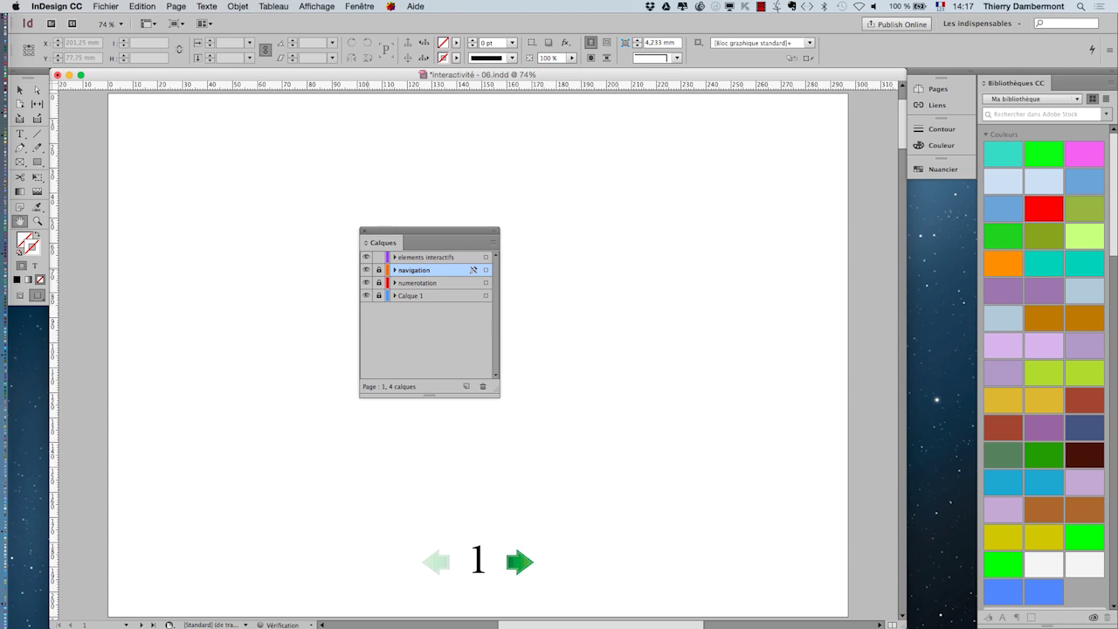
left_click(429, 257)
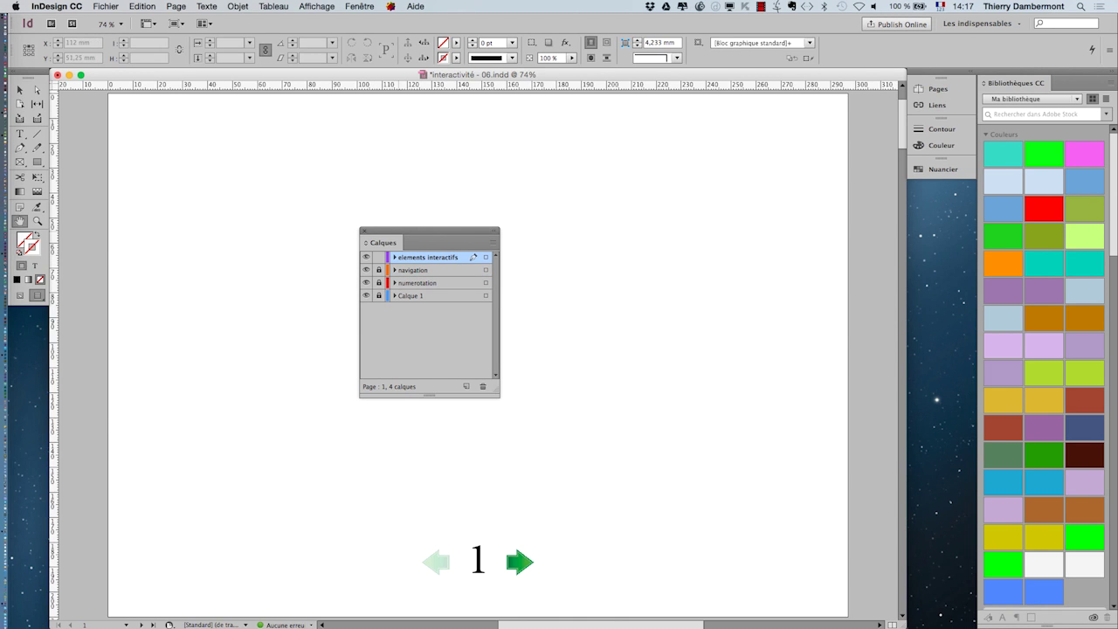
Move the layers list clear of the page centre and load hyena-rire-ferme.psd and hyena-rire-ouvert.psd together for placing.
left_click_drag(428, 231, 835, 316)
left_click(106, 7)
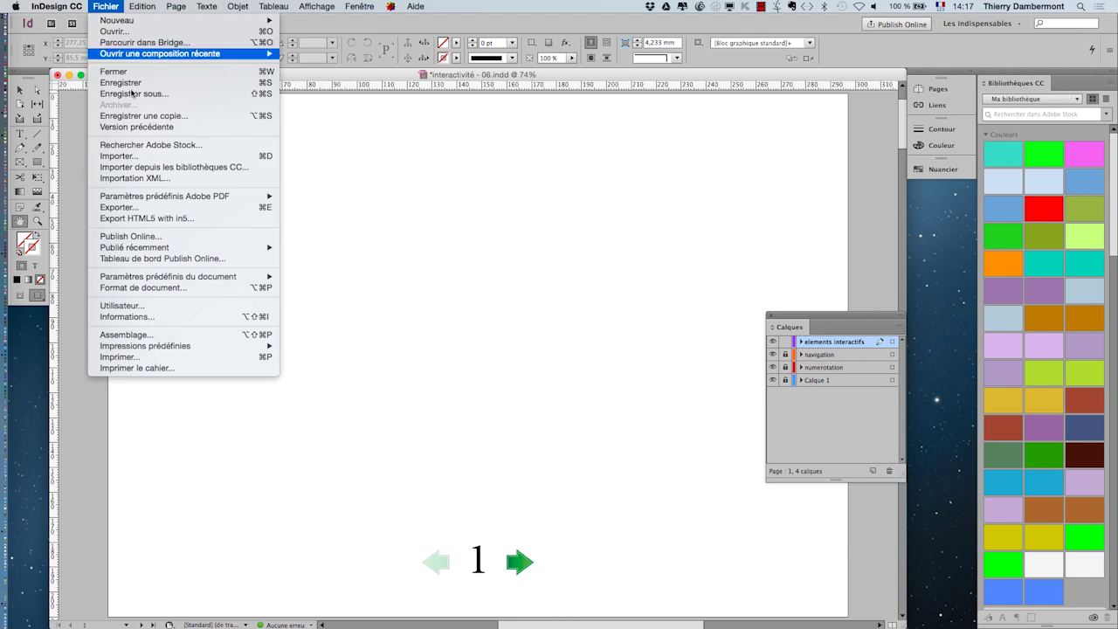
left_click(142, 157)
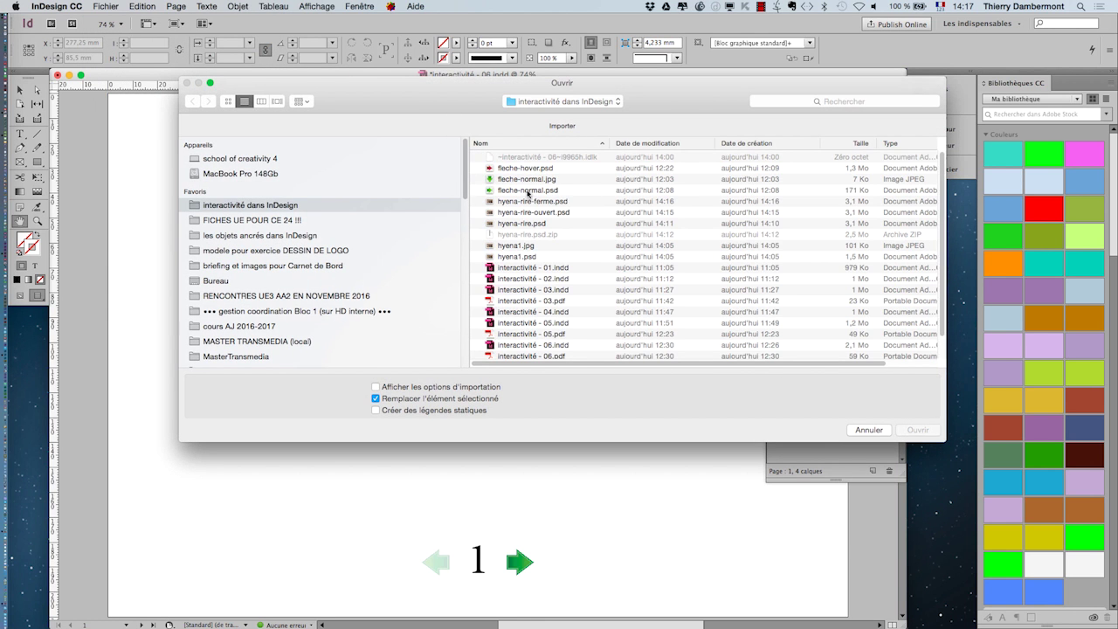
left_click(689, 143)
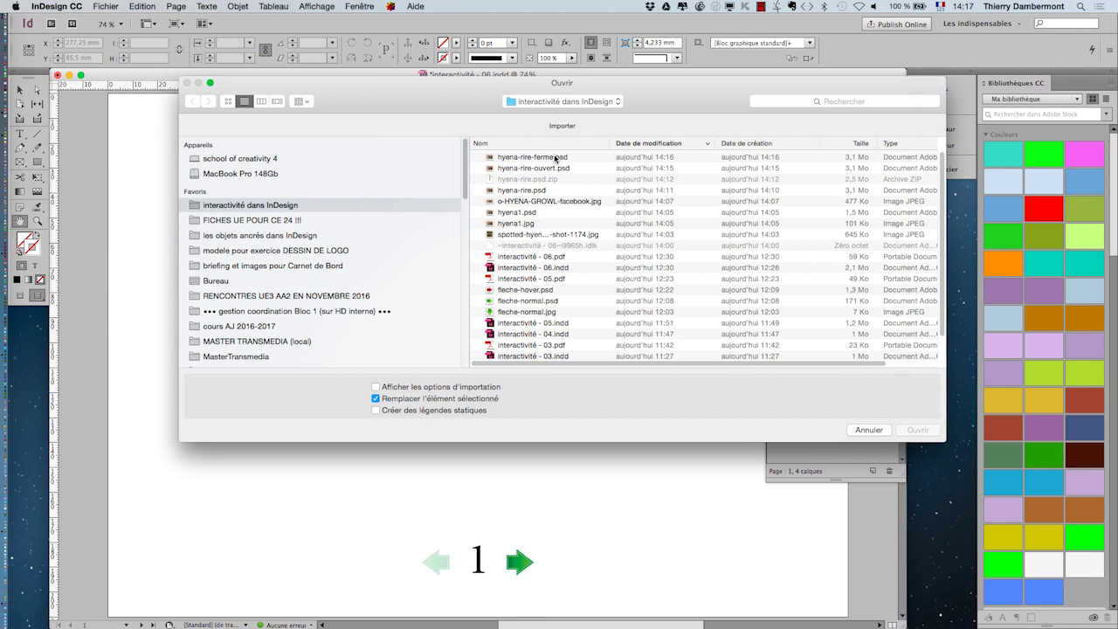
left_click(556, 158)
left_click(559, 168, "shift")
left_click(918, 430)
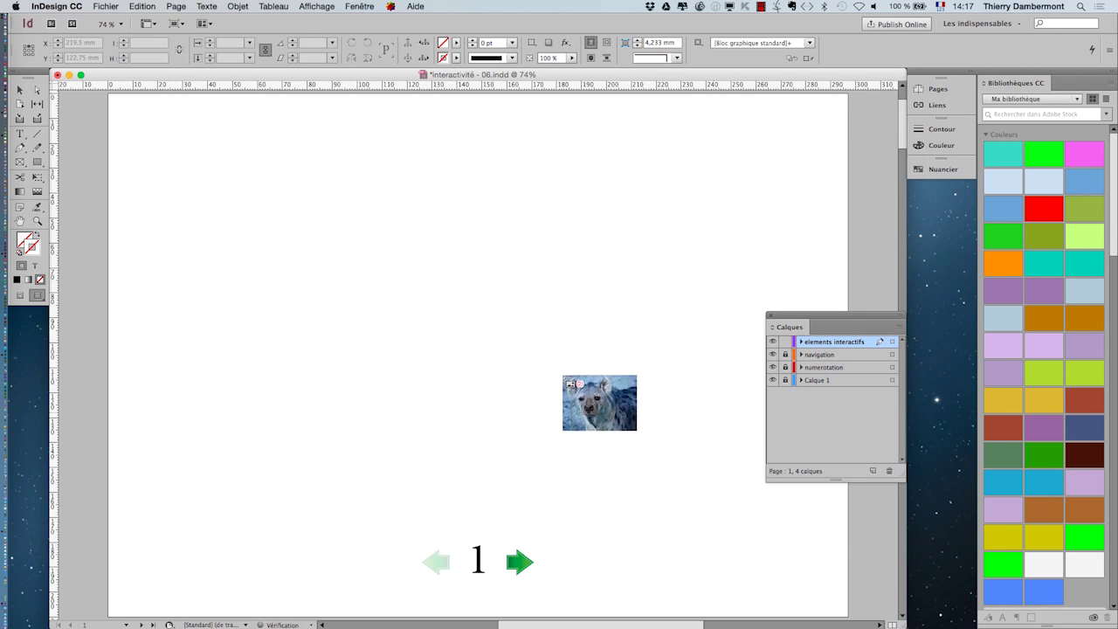
Try placing the closed-mouth hyena image on the upper part of page 1, and undo that placement.
left_click_drag(224, 152, 418, 289)
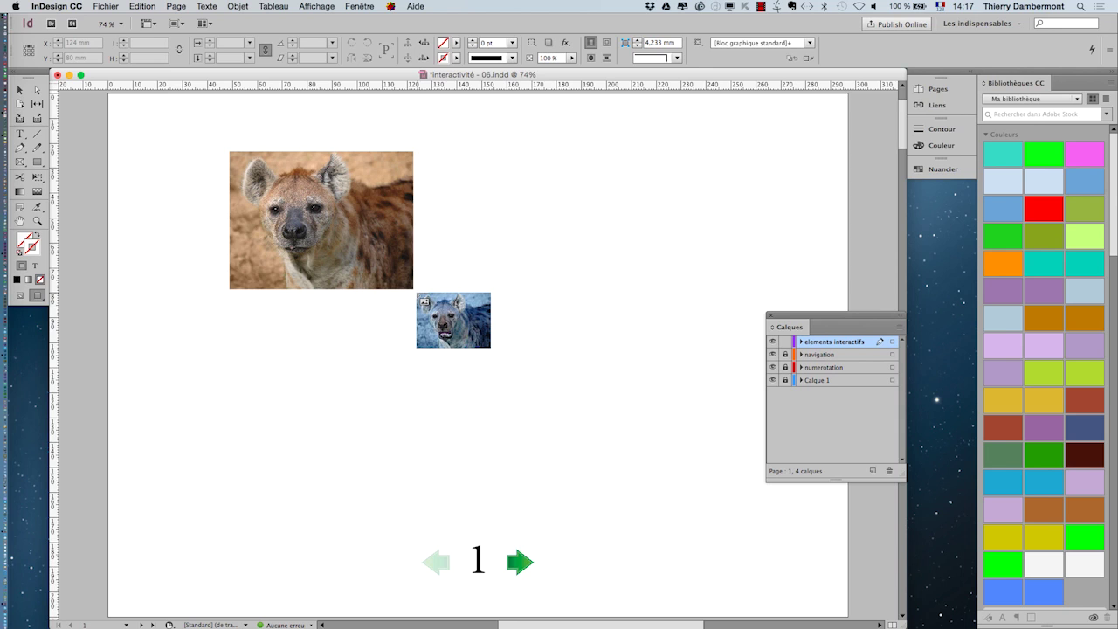
key("super+z")
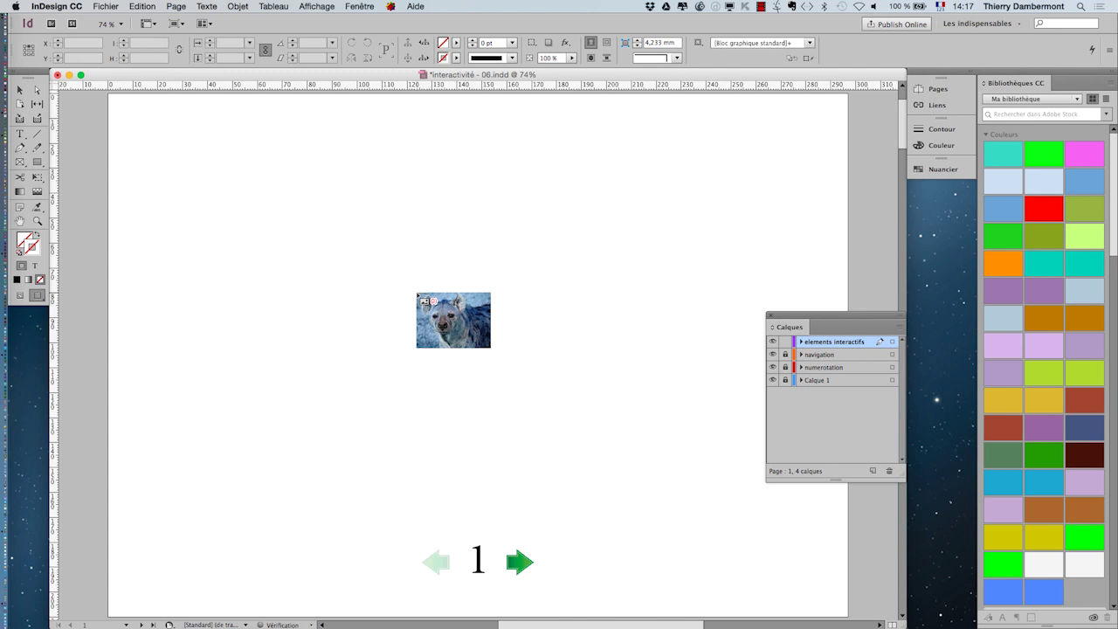
Place the closed- and open-mouth hyena images side by side on page 1, in a one-row grid about 153.5 mm wide and 73.5 mm high.
left_click_drag(185, 179, 569, 362)
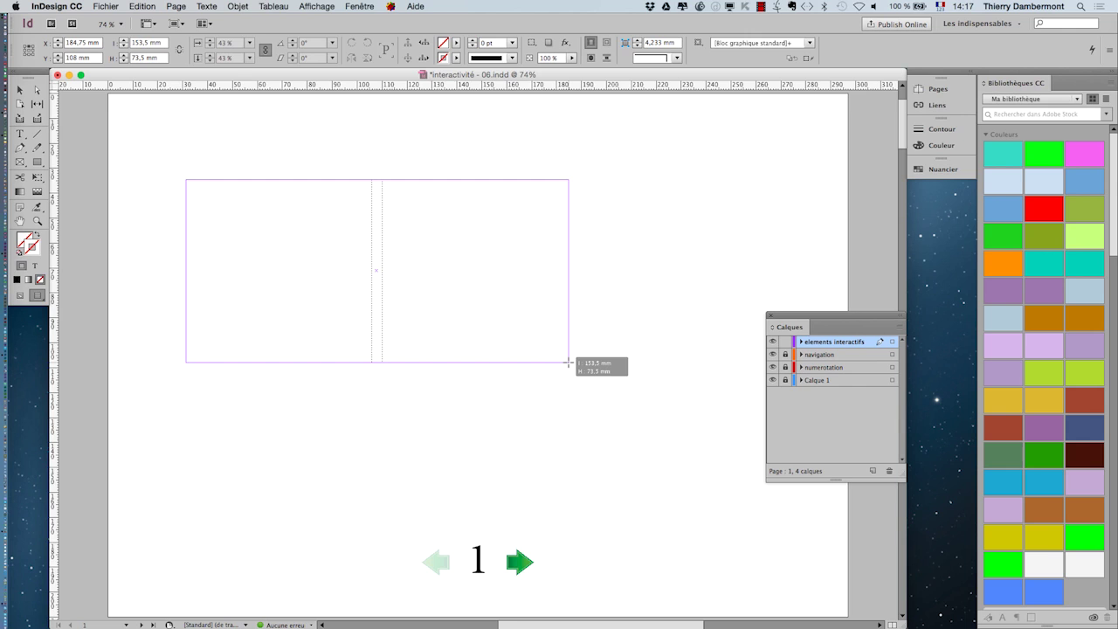
left_click_drag(569, 362, 569, 362)
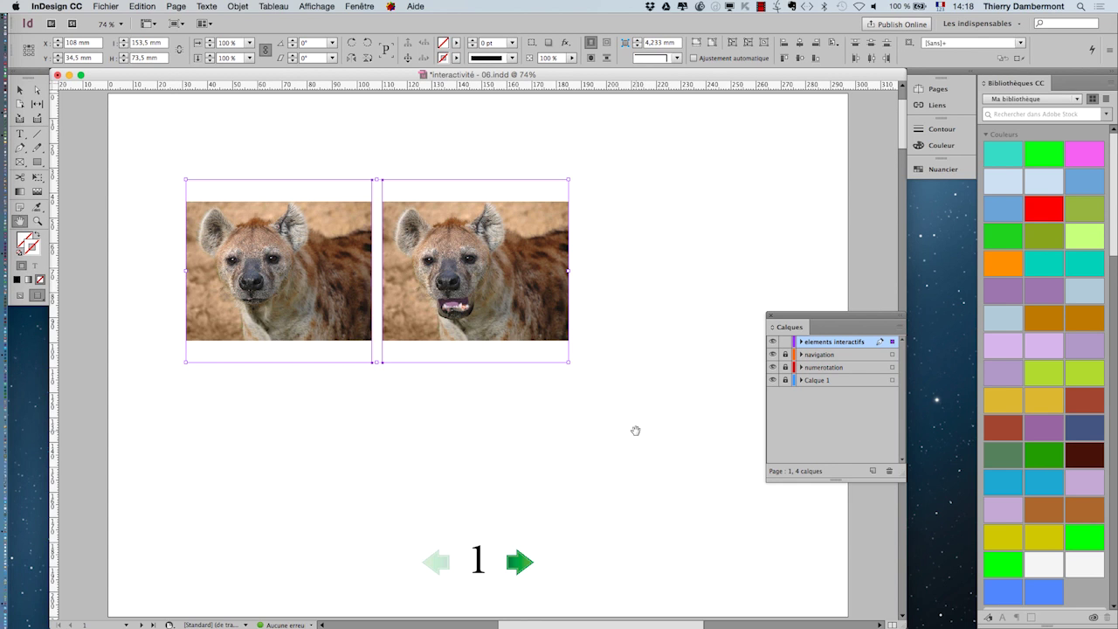
Fit both hyena frames to their content and deselect them.
left_click(237, 6)
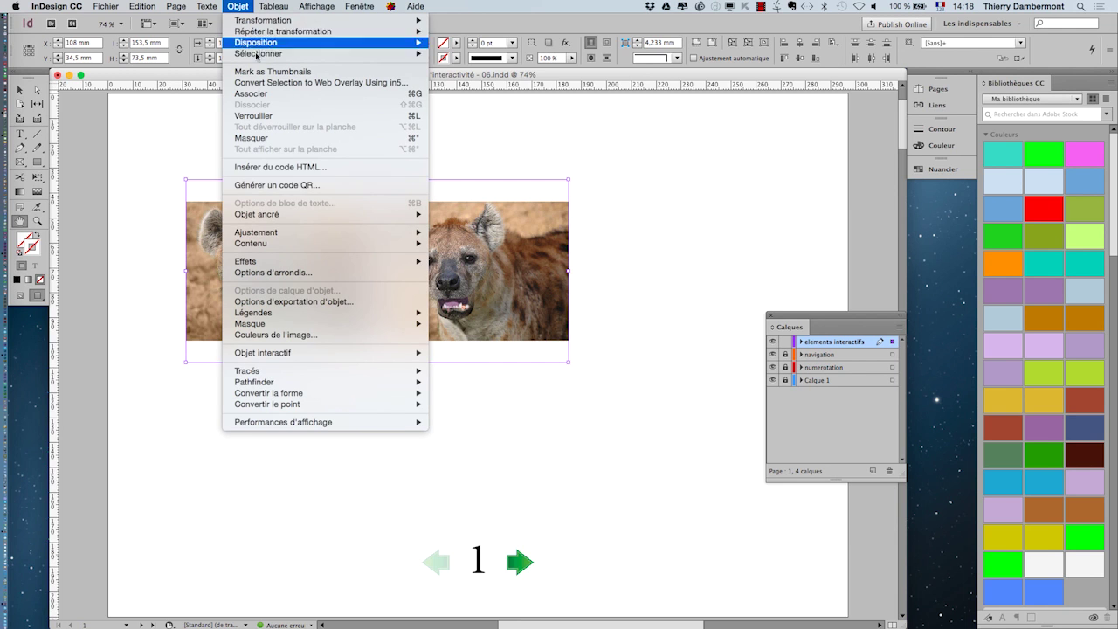
mouse_move(280, 236)
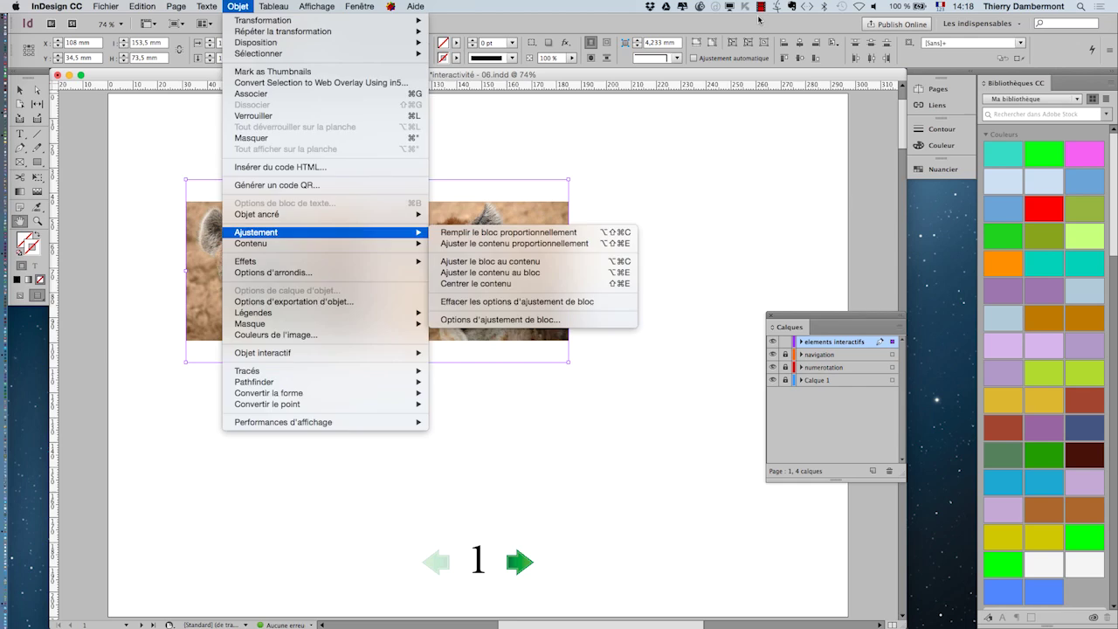
left_click(759, 19)
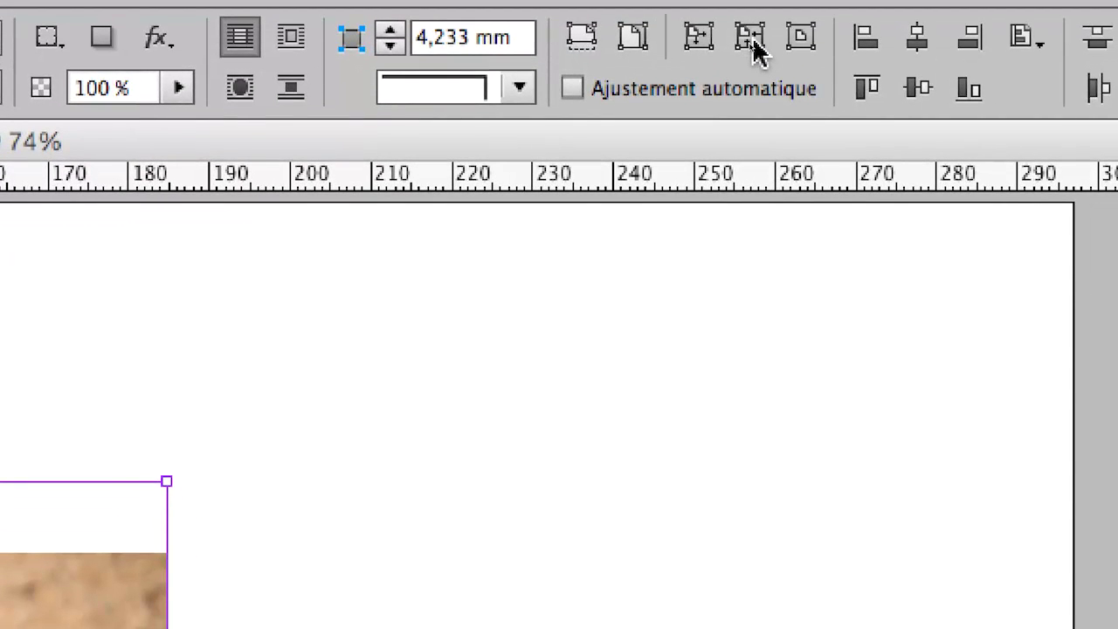
left_click(751, 40)
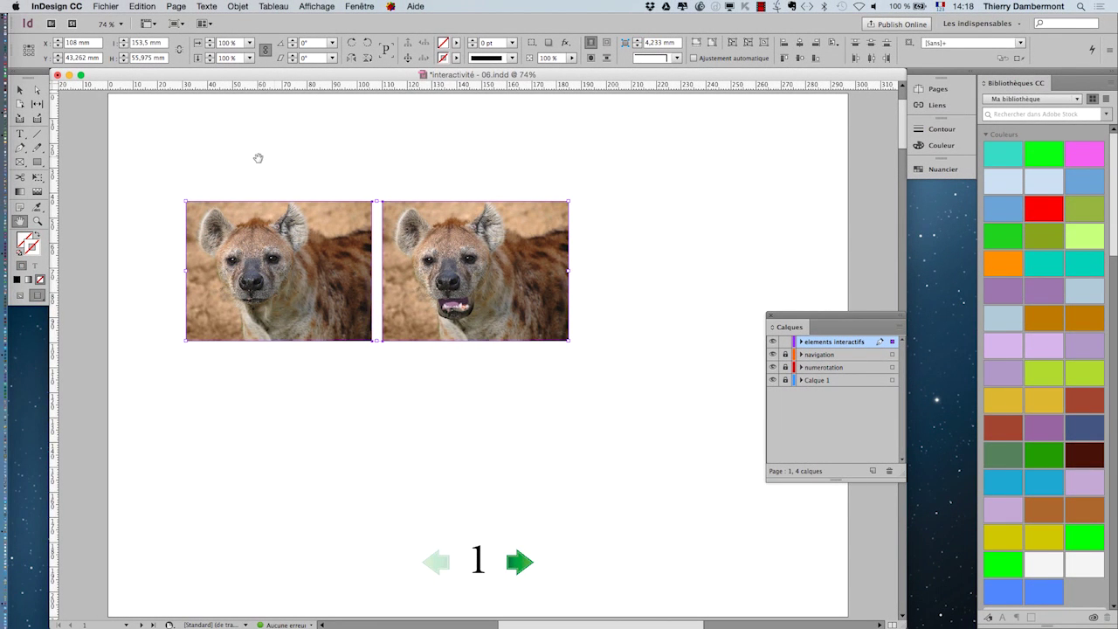
left_click(19, 89)
left_click(217, 167)
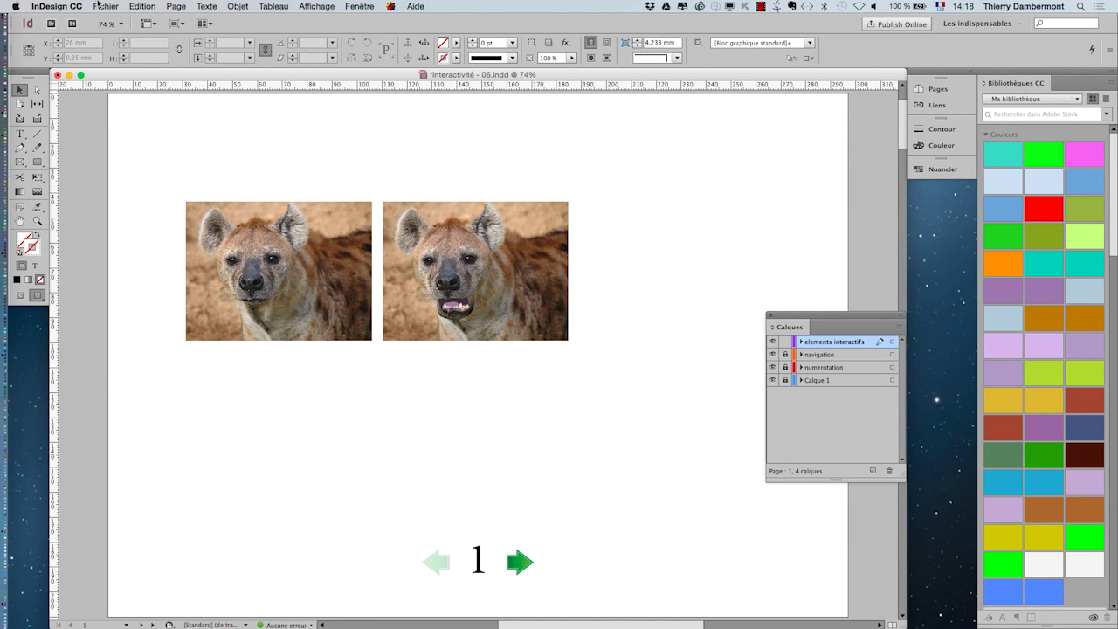
Begin saving the document as a separate version in the "interactivité dans InDesign" folder, opening its file name for editing.
left_click(104, 6)
left_click(132, 94)
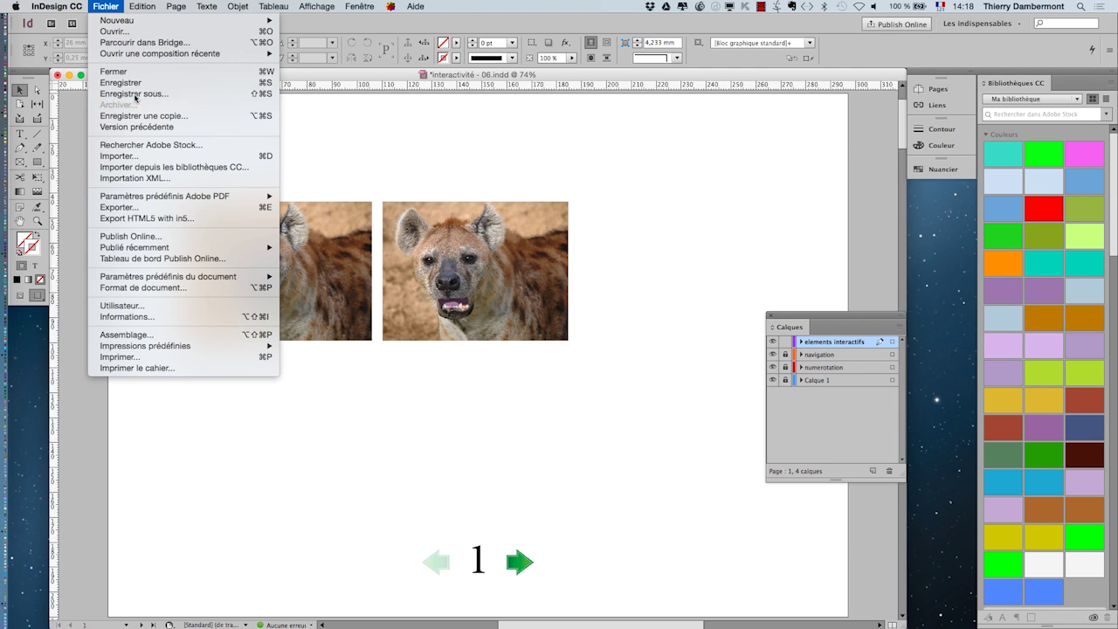
left_click(575, 81)
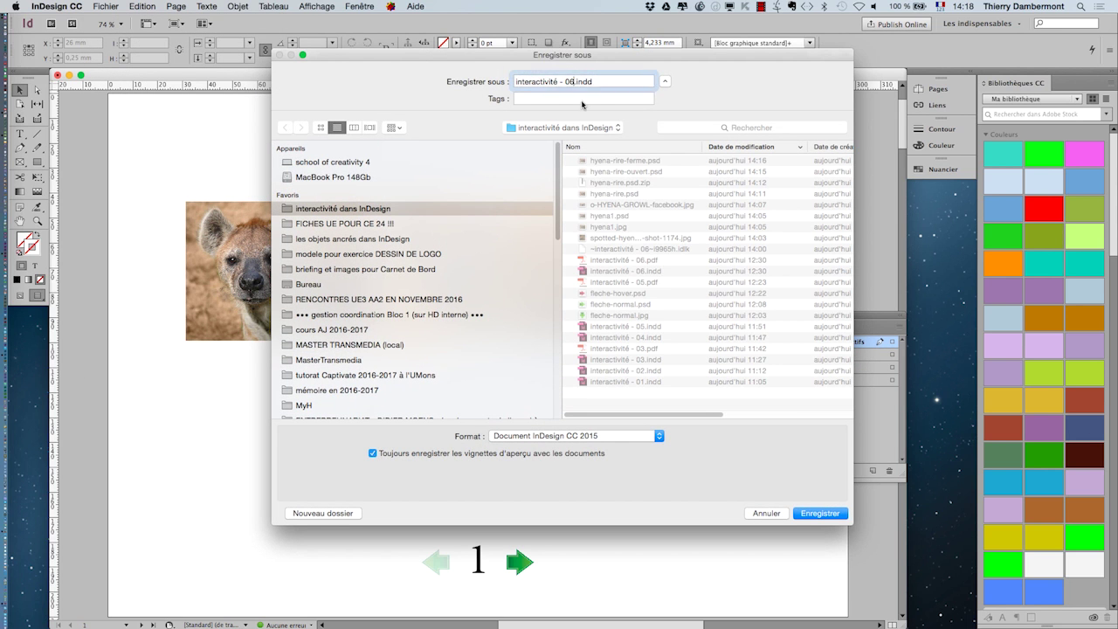